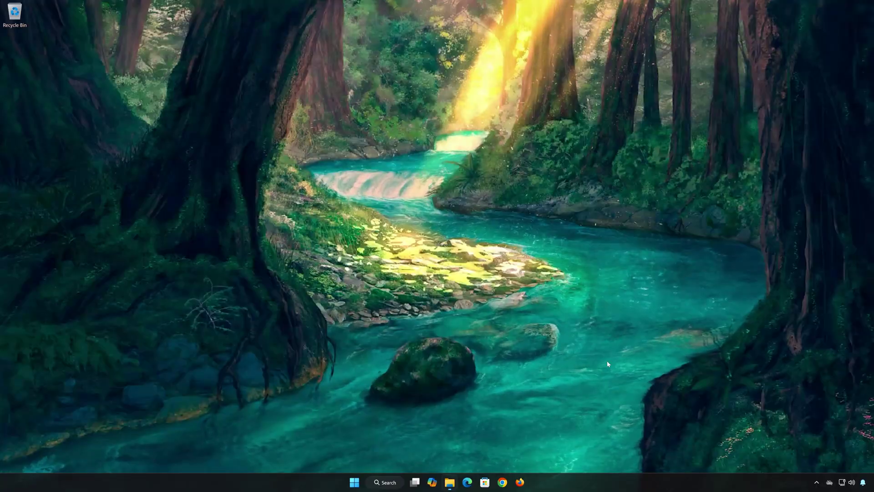
Remove the Call of Duty folder from Documents using File Explorer.
{"action": "key", "text": "super+e"}
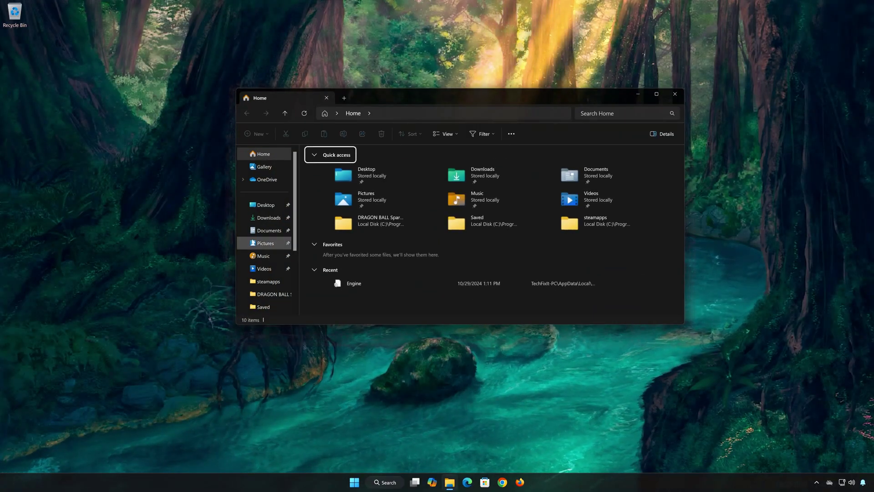
{"action": "left_click", "coordinate": [280, 233]}
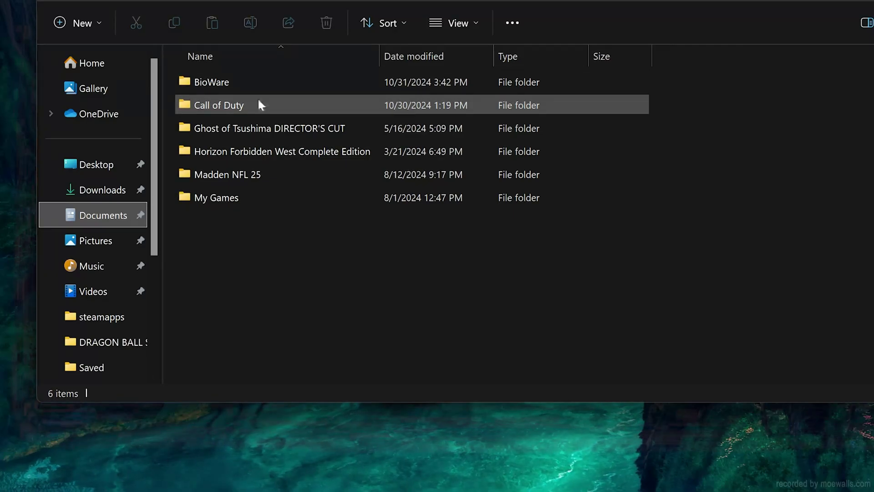
{"action": "left_click", "coordinate": [241, 105]}
{"action": "right_click", "coordinate": [241, 105]}
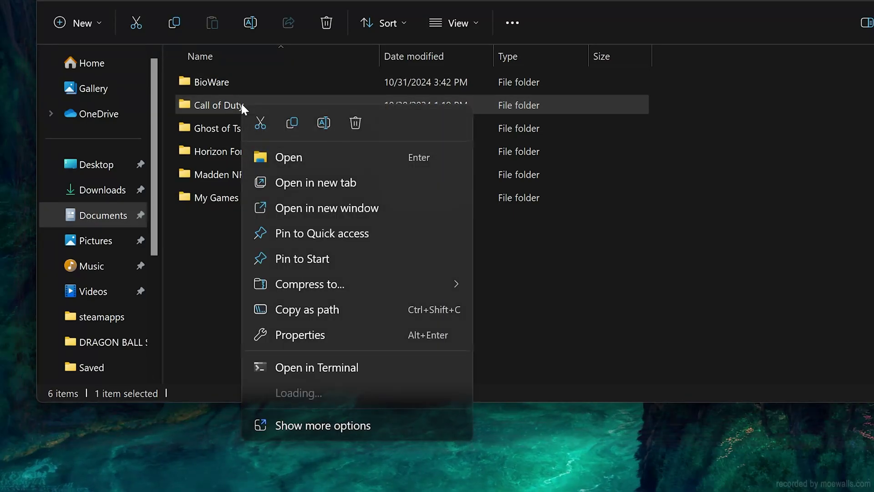
{"action": "left_click", "coordinate": [353, 122]}
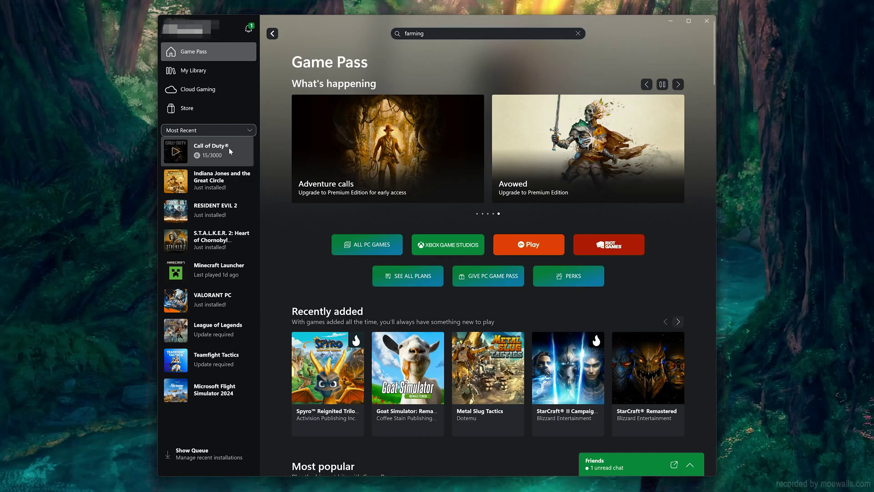
Browse from Call of Duty's Manage > Files page to its Games folder on X:.
{"action": "left_click", "coordinate": [229, 148]}
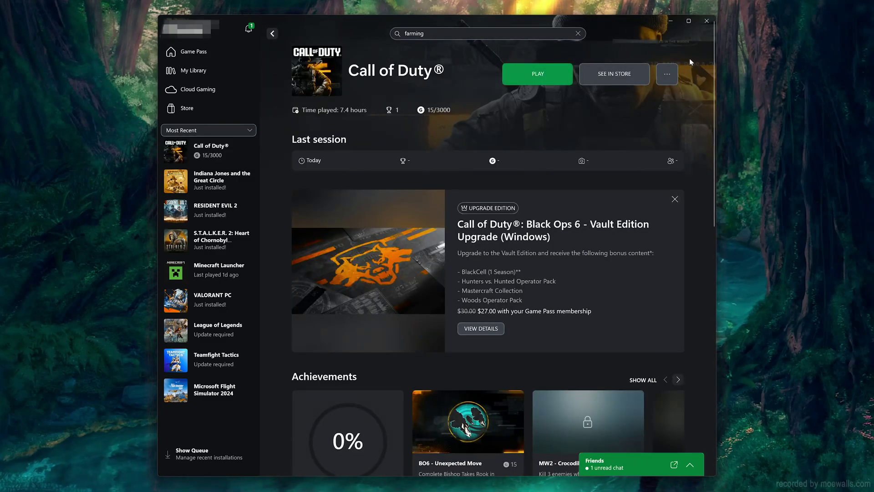
{"action": "left_click", "coordinate": [668, 76]}
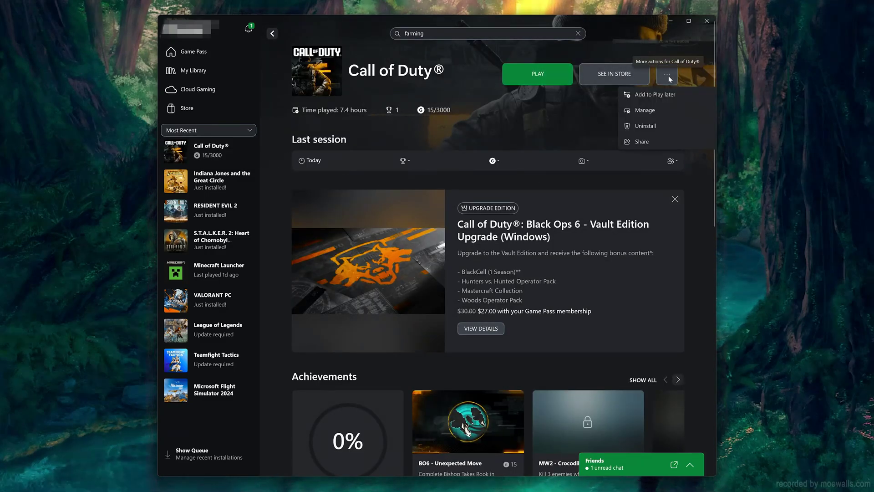
{"action": "left_click", "coordinate": [650, 109]}
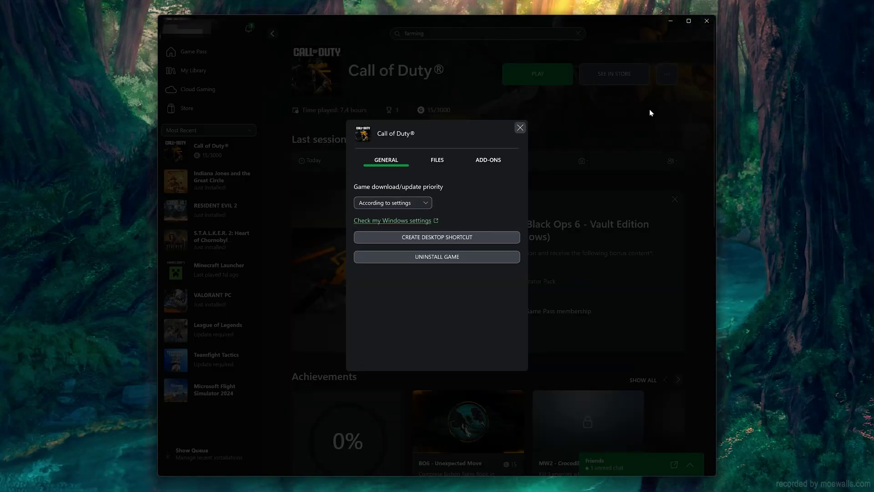
{"action": "left_click", "coordinate": [436, 160]}
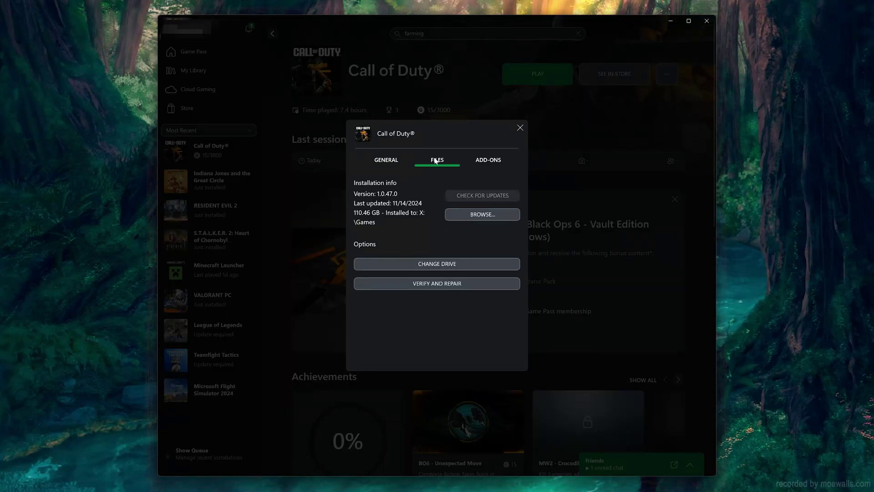
{"action": "left_click", "coordinate": [498, 218]}
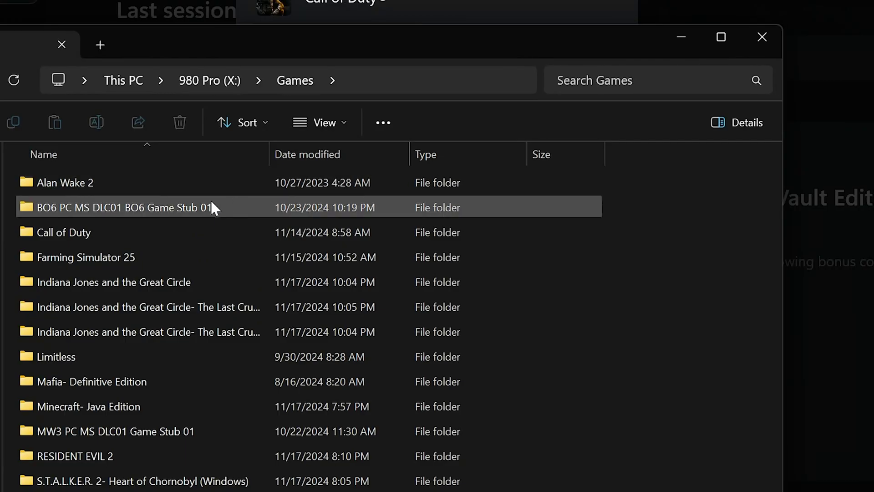
Navigate into the Call of Duty > Content > cod24 > shadercache folder.
{"action": "double_click", "coordinate": [77, 232]}
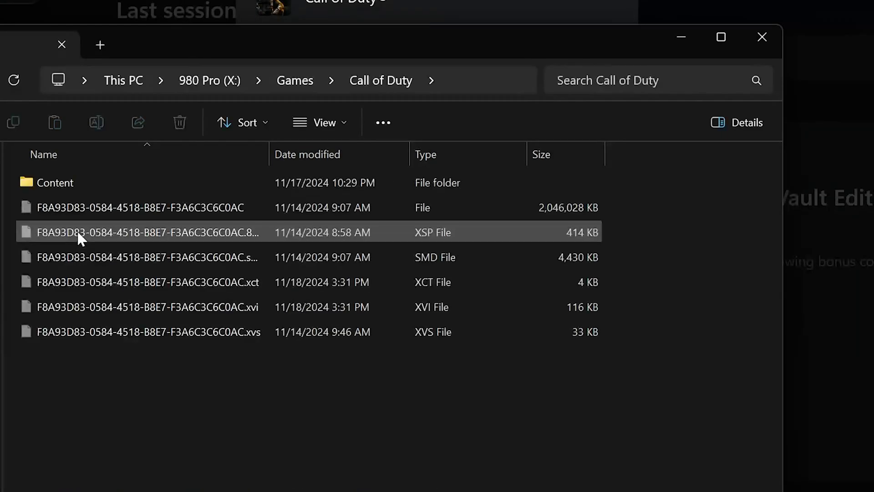
{"action": "double_click", "coordinate": [74, 182]}
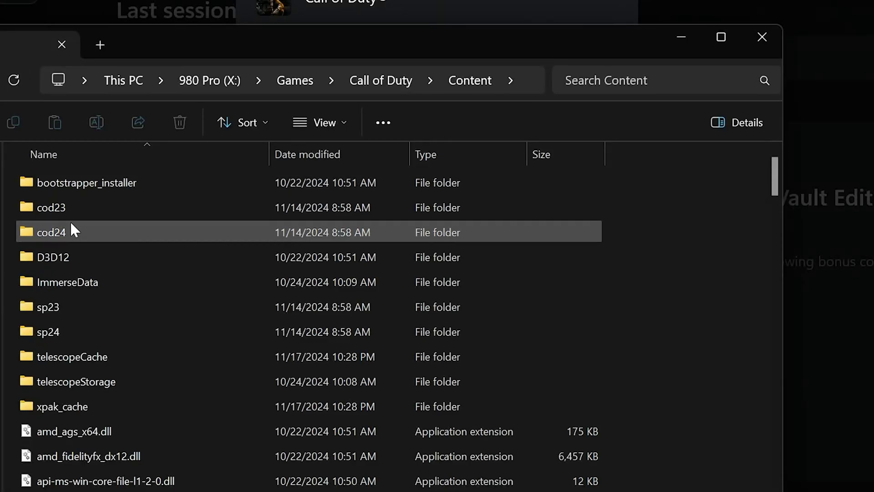
{"action": "double_click", "coordinate": [81, 233]}
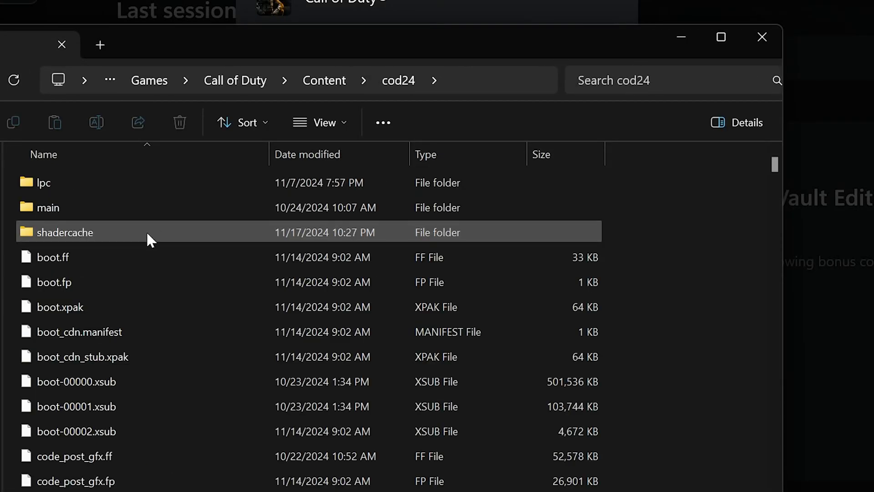
{"action": "double_click", "coordinate": [116, 230]}
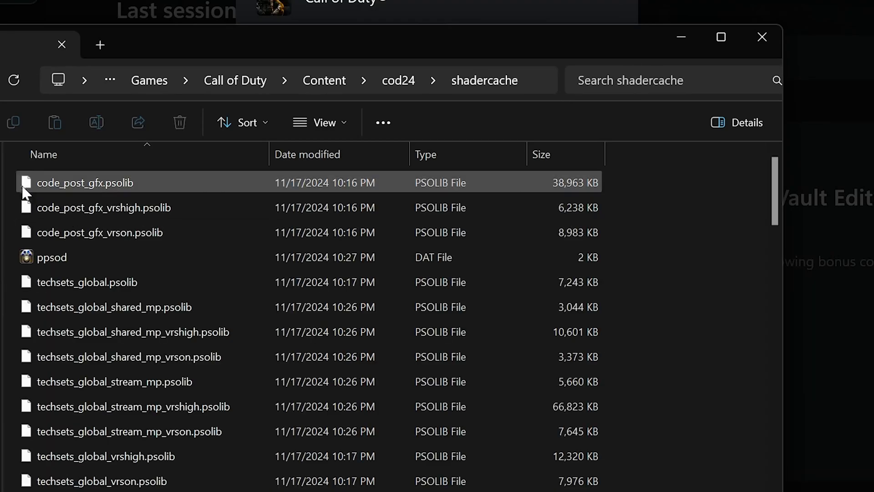
Delete all shader cache files, then close the folder and management dialog.
{"action": "left_click_drag", "start_coordinate": [14, 184], "coordinate": [205, 491]}
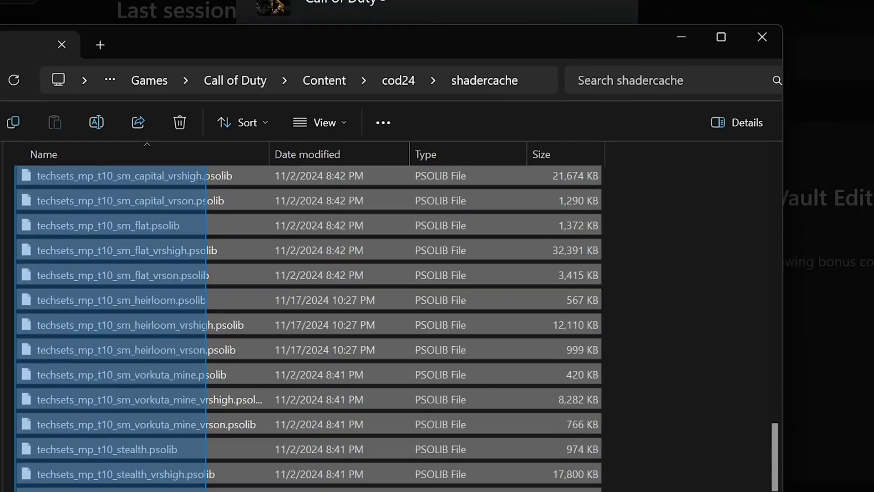
{"action": "left_click_drag", "start_coordinate": [205, 491], "coordinate": [206, 491]}
{"action": "right_click", "coordinate": [220, 401]}
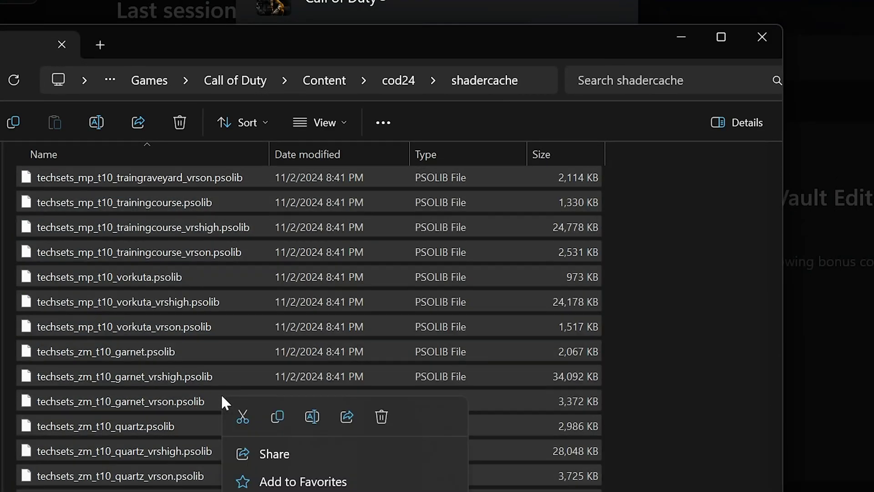
{"action": "left_click", "coordinate": [381, 415]}
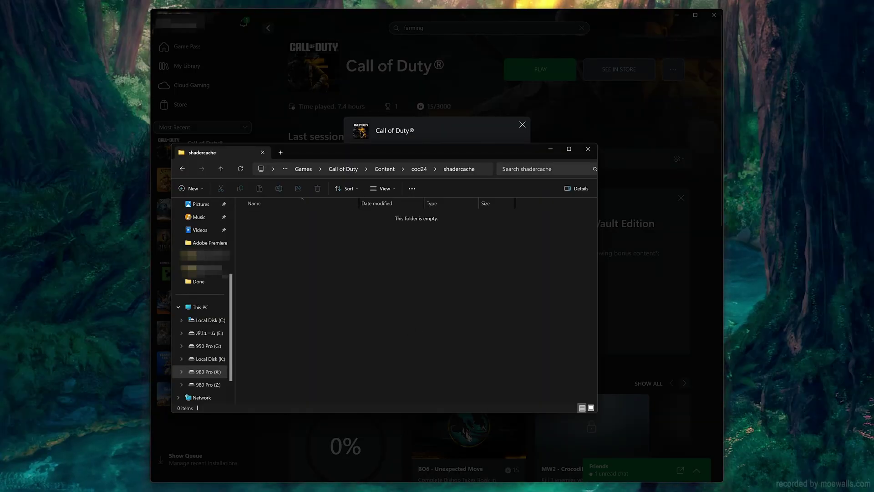
{"action": "left_click", "coordinate": [587, 150]}
{"action": "left_click", "coordinate": [520, 443]}
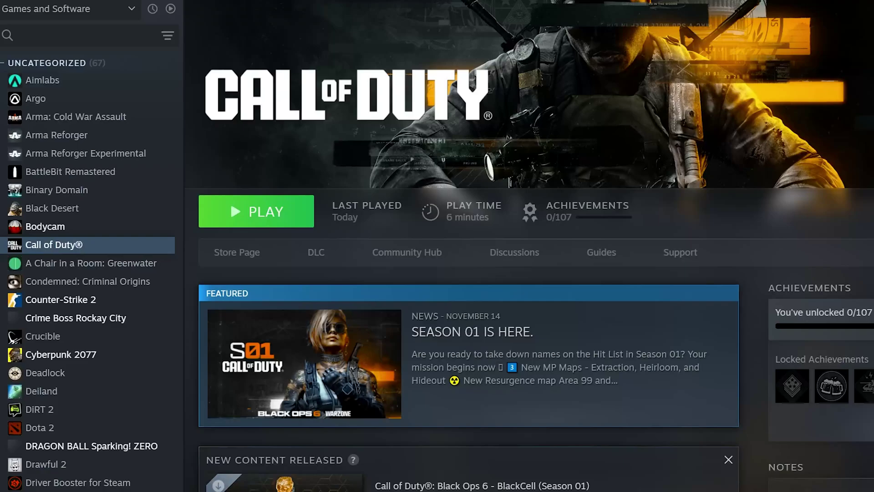
Browse Call of Duty's installed files from its Steam Properties, opening Call of Duty HQ.
{"action": "right_click", "coordinate": [113, 244]}
{"action": "mouse_move", "coordinate": [145, 329]}
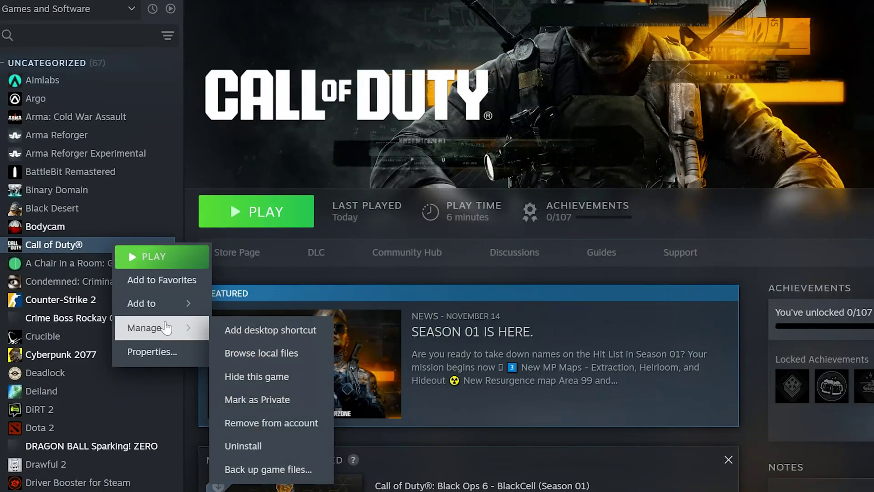
{"action": "left_click", "coordinate": [165, 352]}
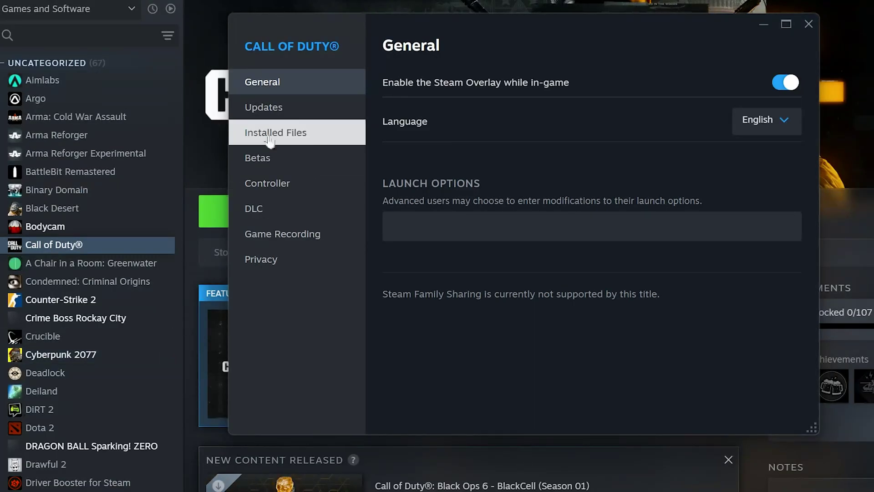
{"action": "left_click", "coordinate": [309, 137]}
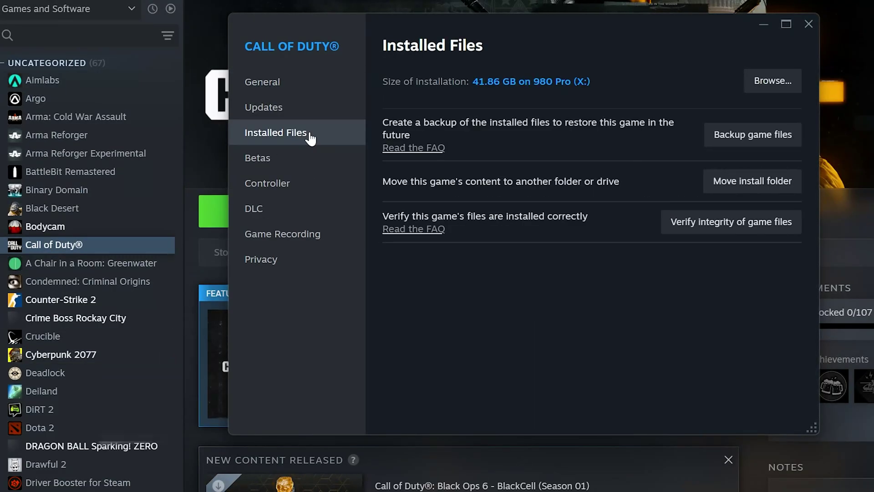
{"action": "left_click", "coordinate": [772, 81]}
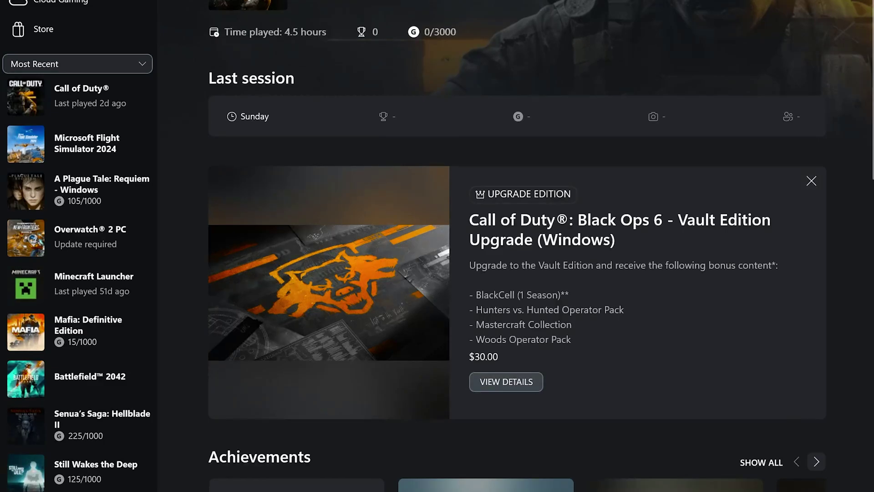
Run Verify and Repair on Call of Duty's files from Manage > Files and confirm.
{"action": "left_click", "coordinate": [792, 3]}
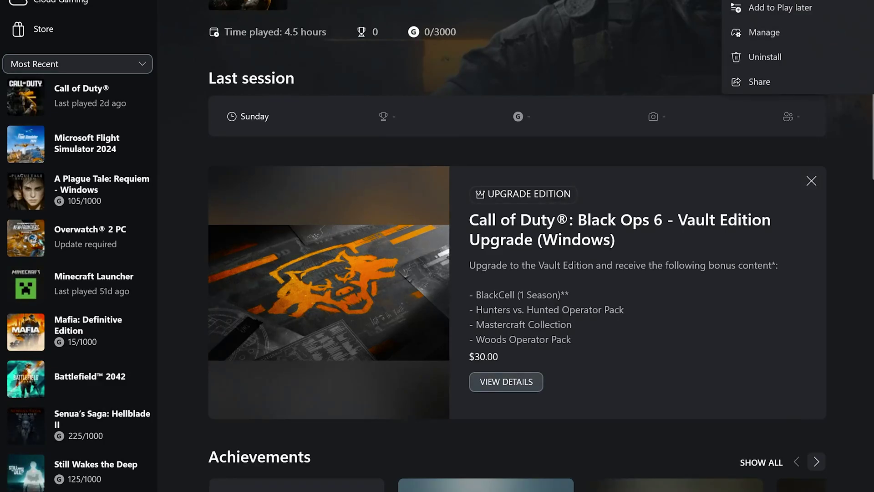
{"action": "left_click", "coordinate": [808, 32]}
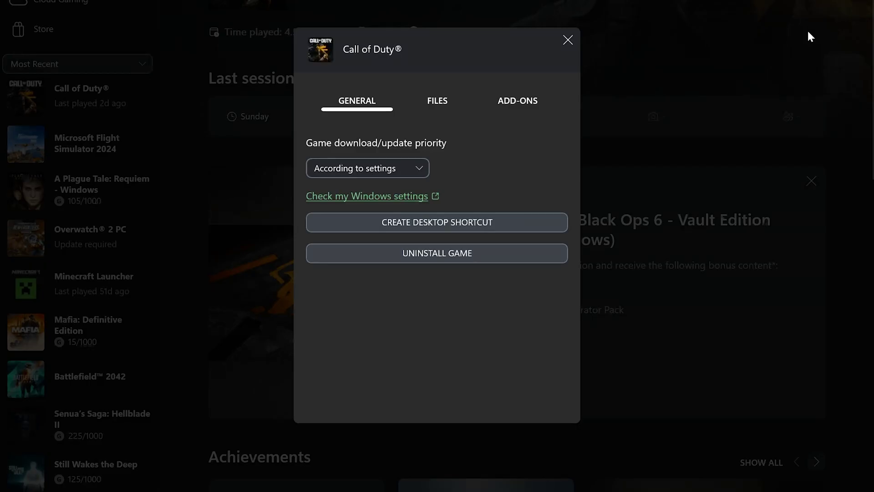
{"action": "left_click", "coordinate": [444, 102]}
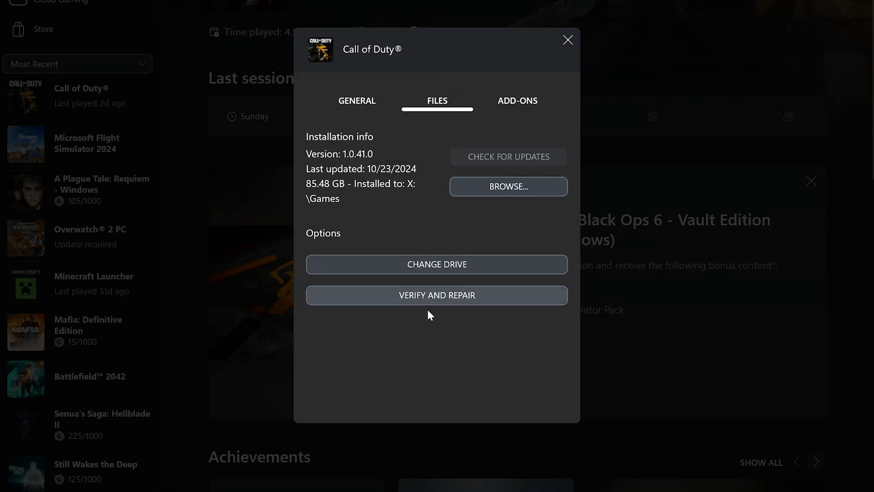
{"action": "left_click", "coordinate": [445, 295]}
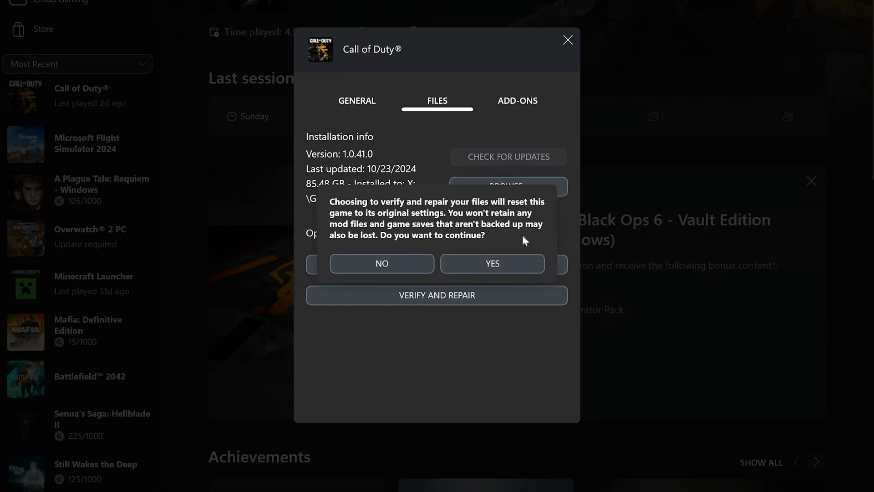
{"action": "left_click", "coordinate": [492, 264]}
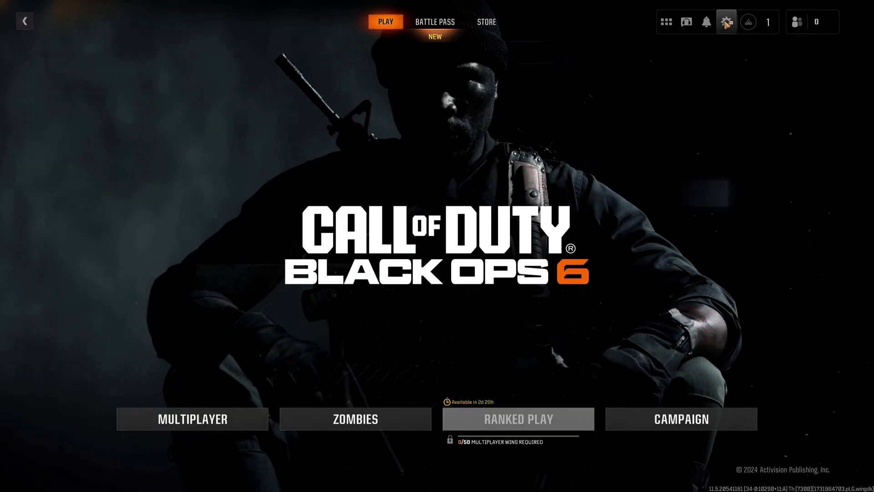
Choose Restart Shaders Pre-Loading in Black Ops 6's Graphics settings.
{"action": "left_click", "coordinate": [725, 22]}
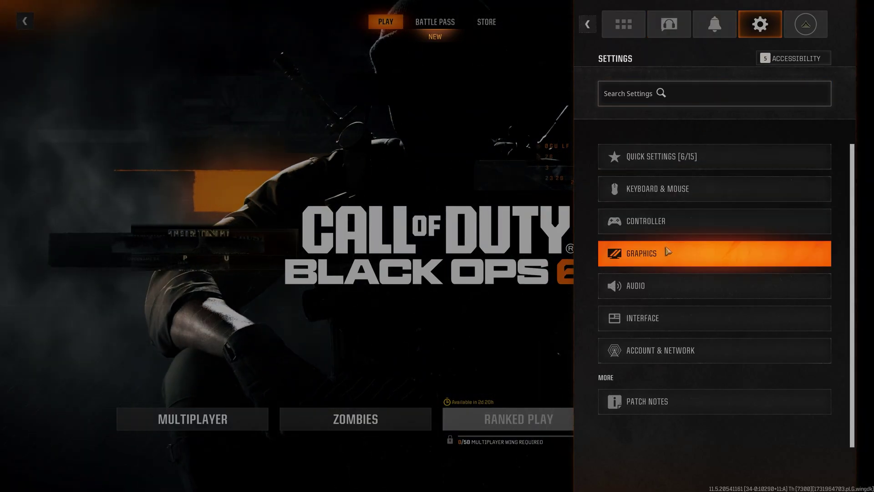
{"action": "left_click", "coordinate": [668, 252]}
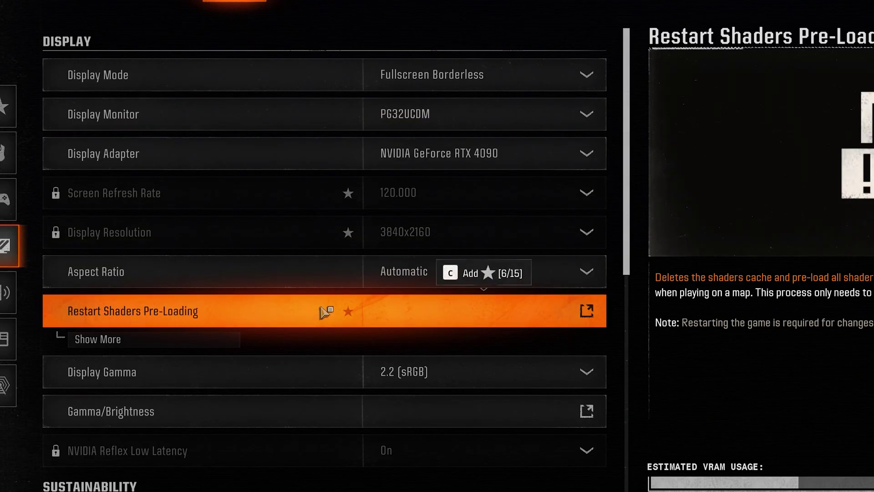
{"action": "left_click", "coordinate": [334, 312]}
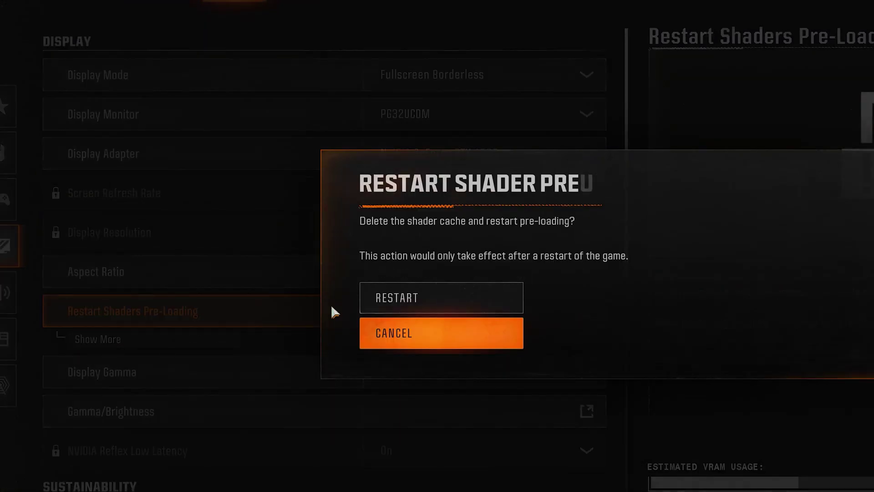